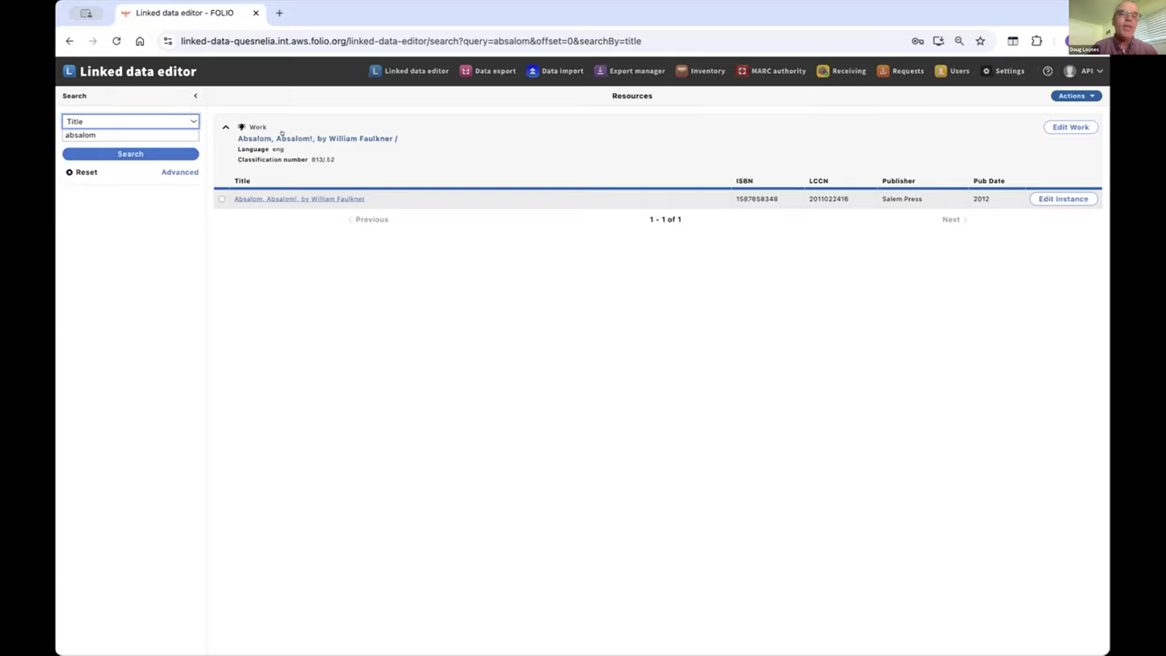
Open the Absalom, Absalom! Work preview and review its subjects and classifications 813/.52 and PS3511.A86
{"action": "left_click", "coordinate": [282, 135]}
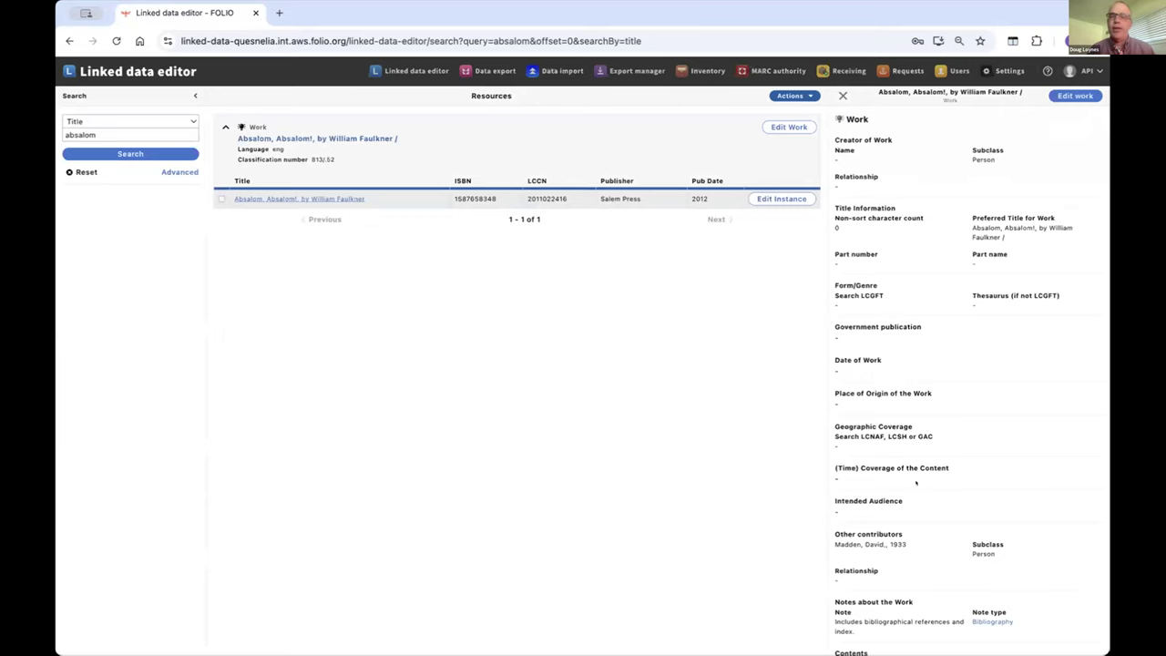
{"action": "scroll", "coordinate": [916, 483], "scroll_direction": "down", "scroll_amount": 5}
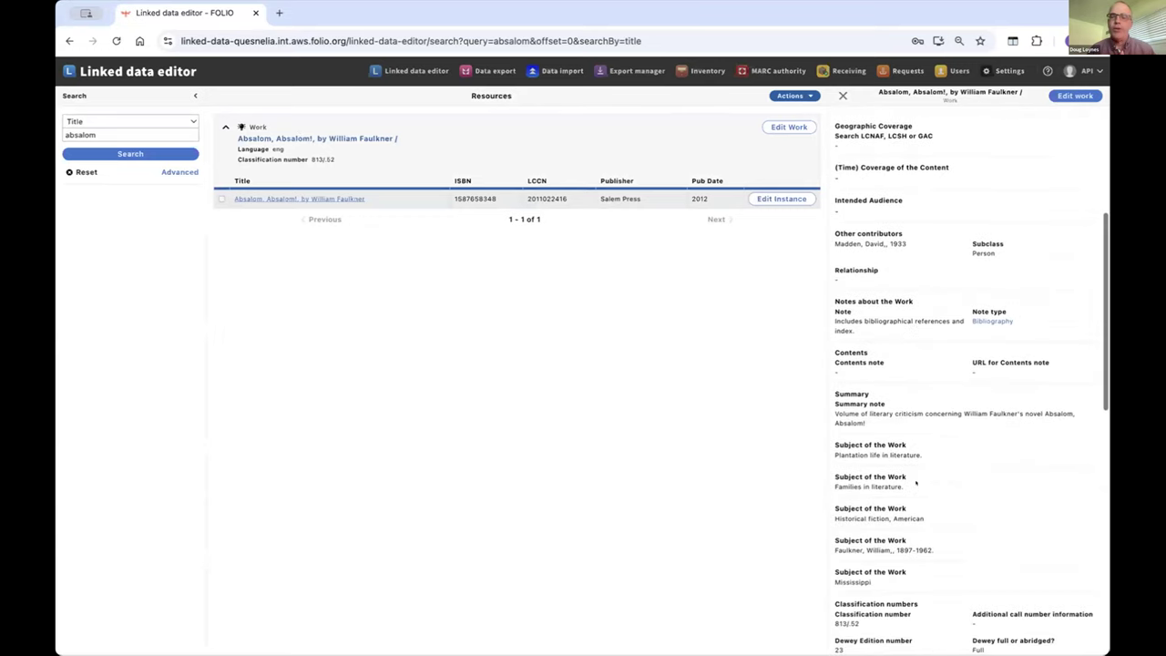
{"action": "scroll", "coordinate": [916, 483], "scroll_direction": "down", "scroll_amount": 5}
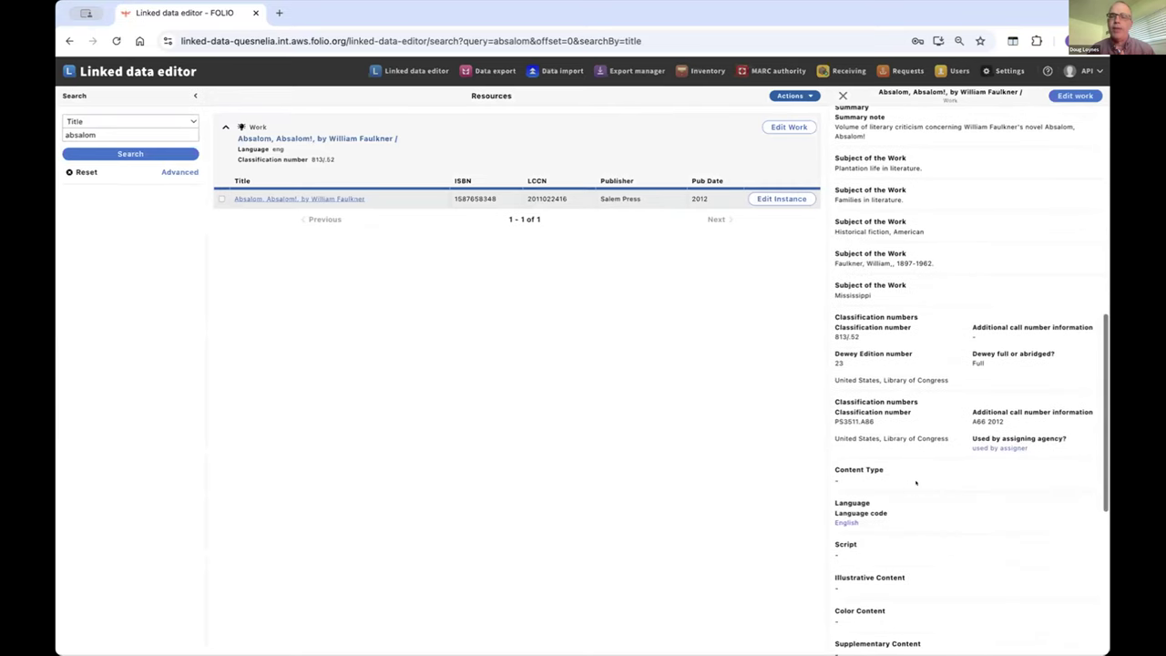
{"action": "scroll", "coordinate": [916, 483], "scroll_direction": "up", "scroll_amount": 15}
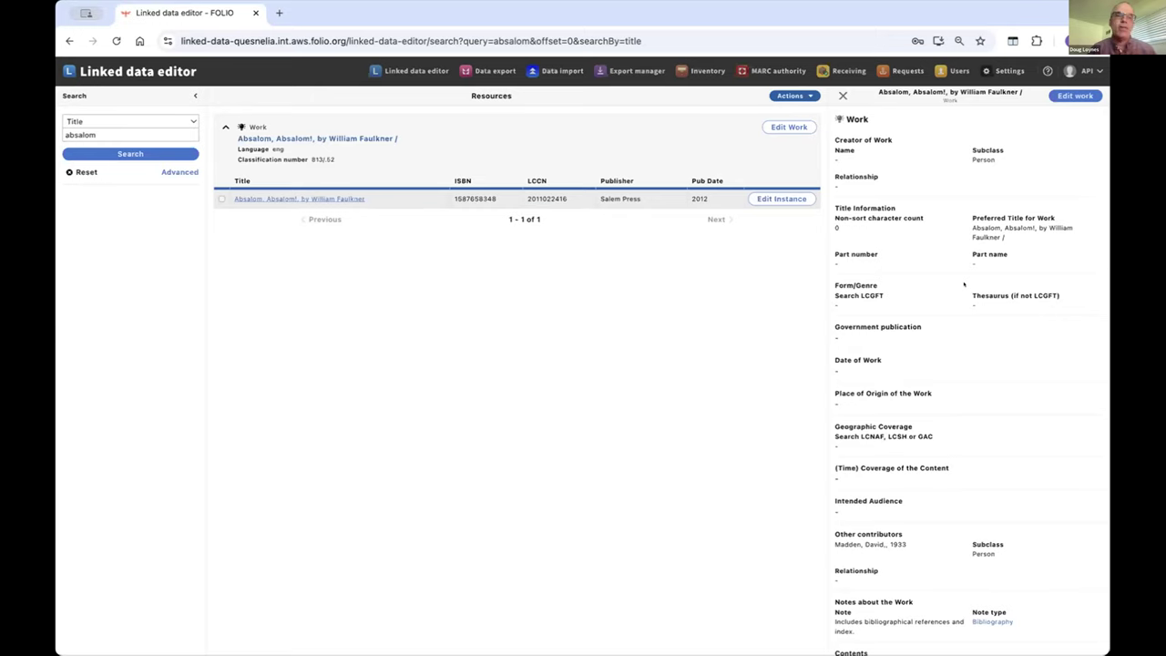
Show the 2012 Salem Press instance's details, including the Pasadena, CA place and its editor
{"action": "left_click", "coordinate": [288, 197]}
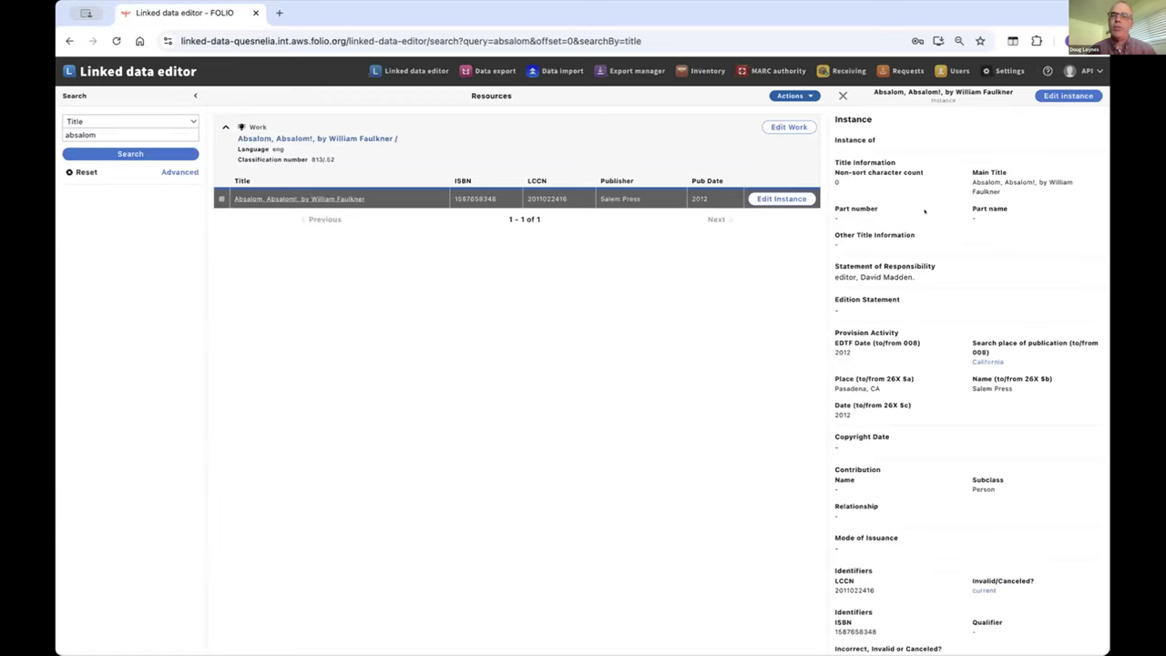
{"action": "scroll", "coordinate": [934, 274], "scroll_direction": "down", "scroll_amount": 2}
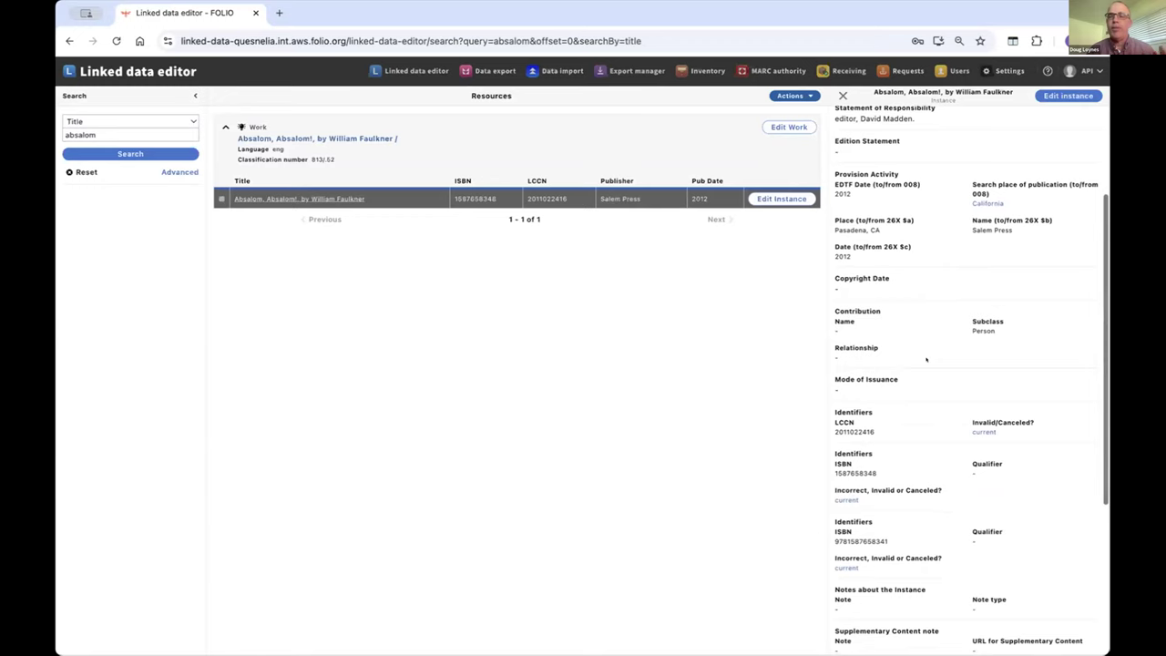
{"action": "scroll", "coordinate": [926, 359], "scroll_direction": "up", "scroll_amount": 2}
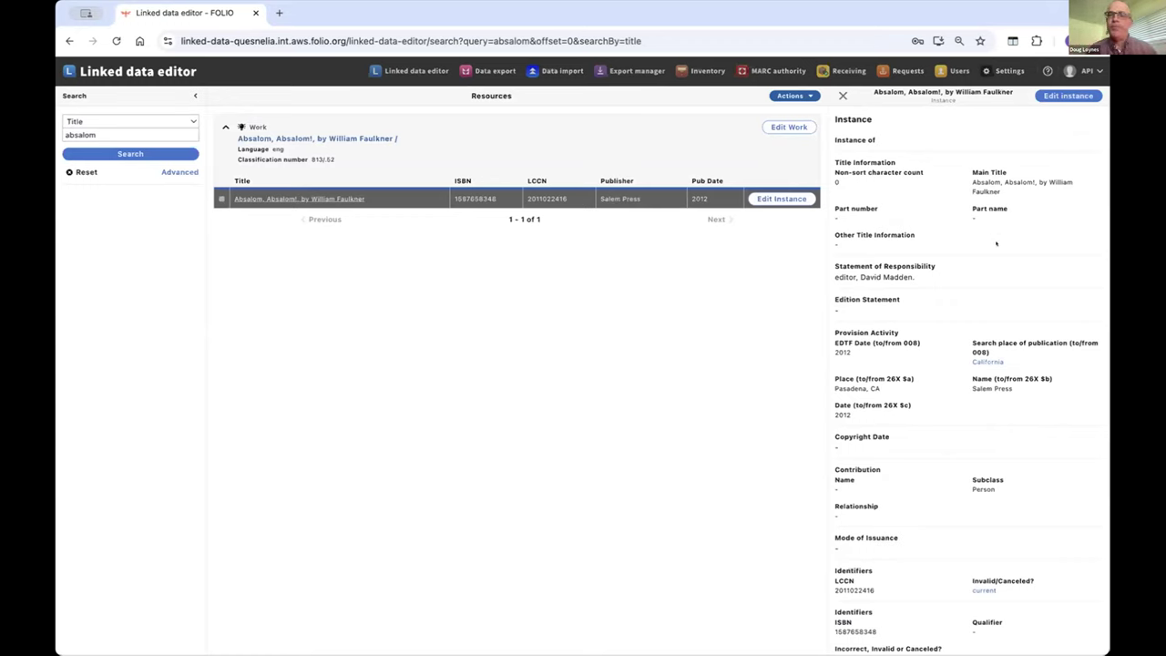
Open the Absalom, Absalom! instance in the Edit instance form and look through its fields
{"action": "left_click", "coordinate": [1067, 97]}
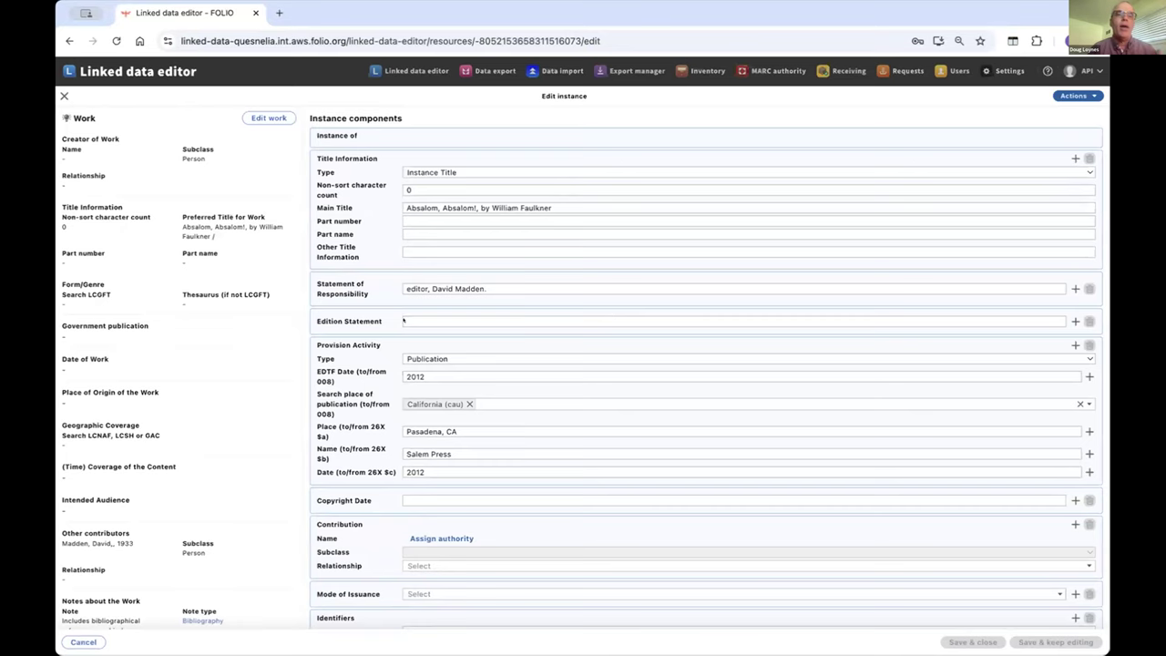
{"action": "scroll", "coordinate": [496, 255], "scroll_direction": "down", "scroll_amount": 4}
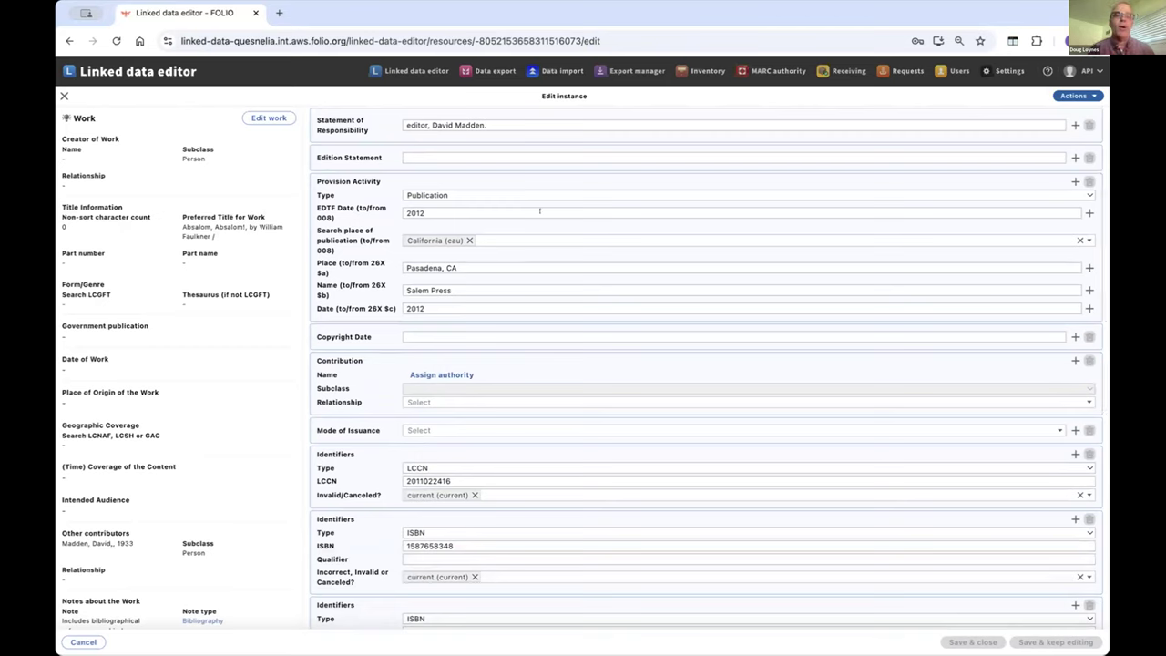
{"action": "scroll", "coordinate": [539, 211], "scroll_direction": "down", "scroll_amount": 5}
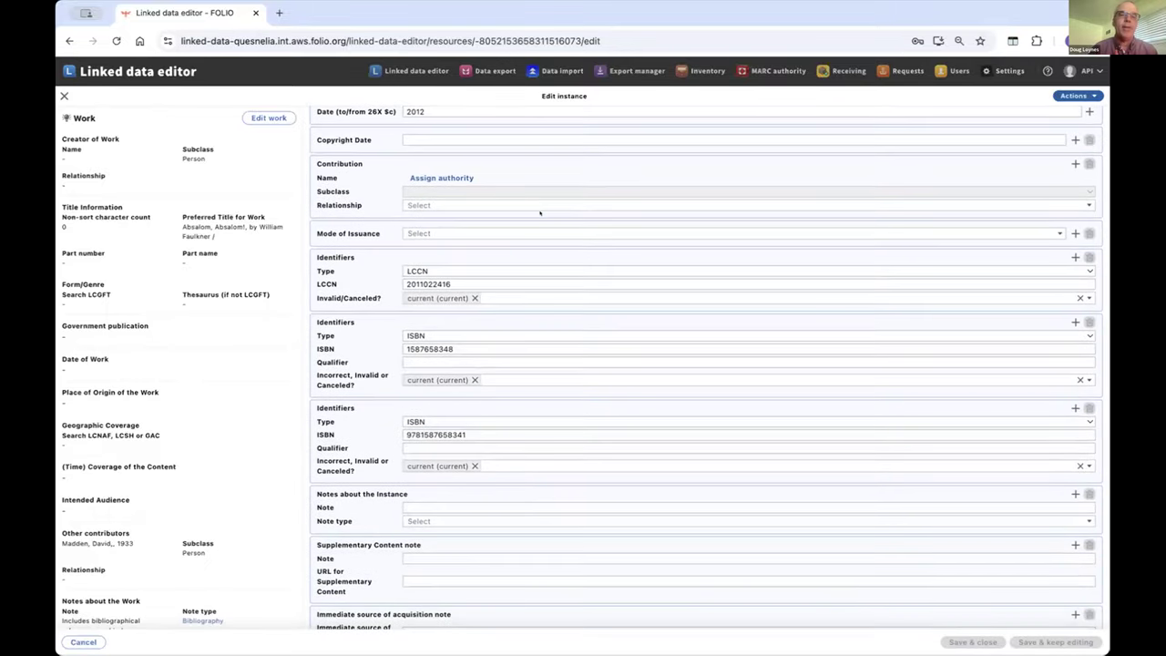
{"action": "scroll", "coordinate": [539, 211], "scroll_direction": "down", "scroll_amount": 7}
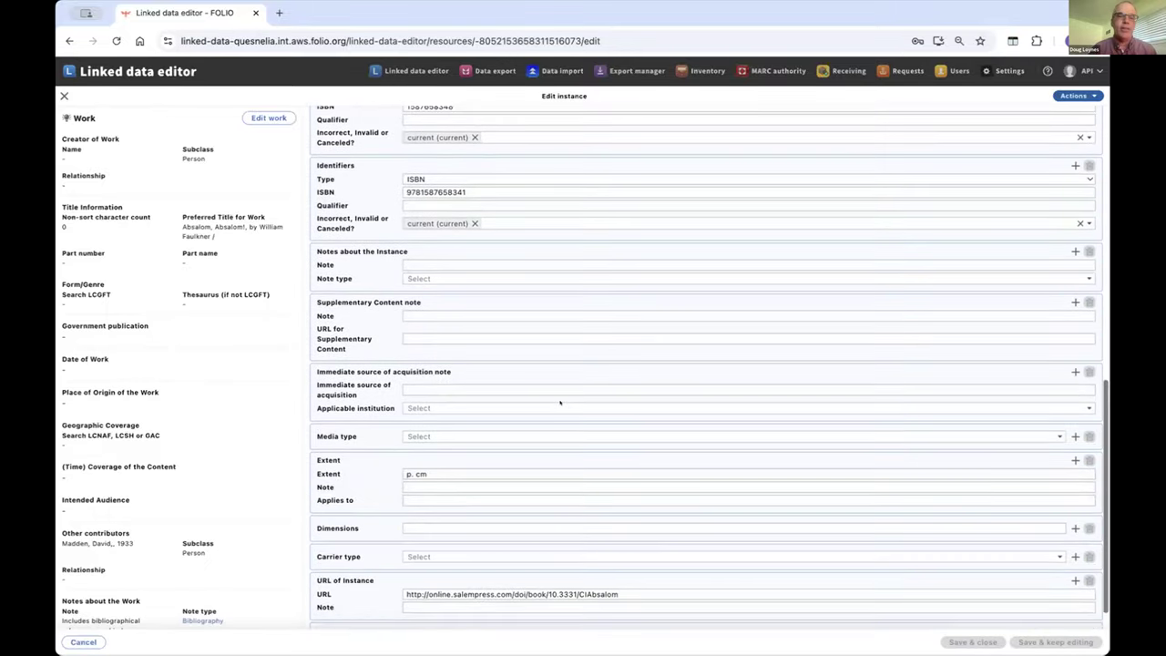
{"action": "scroll", "coordinate": [560, 403], "scroll_direction": "up", "scroll_amount": 15}
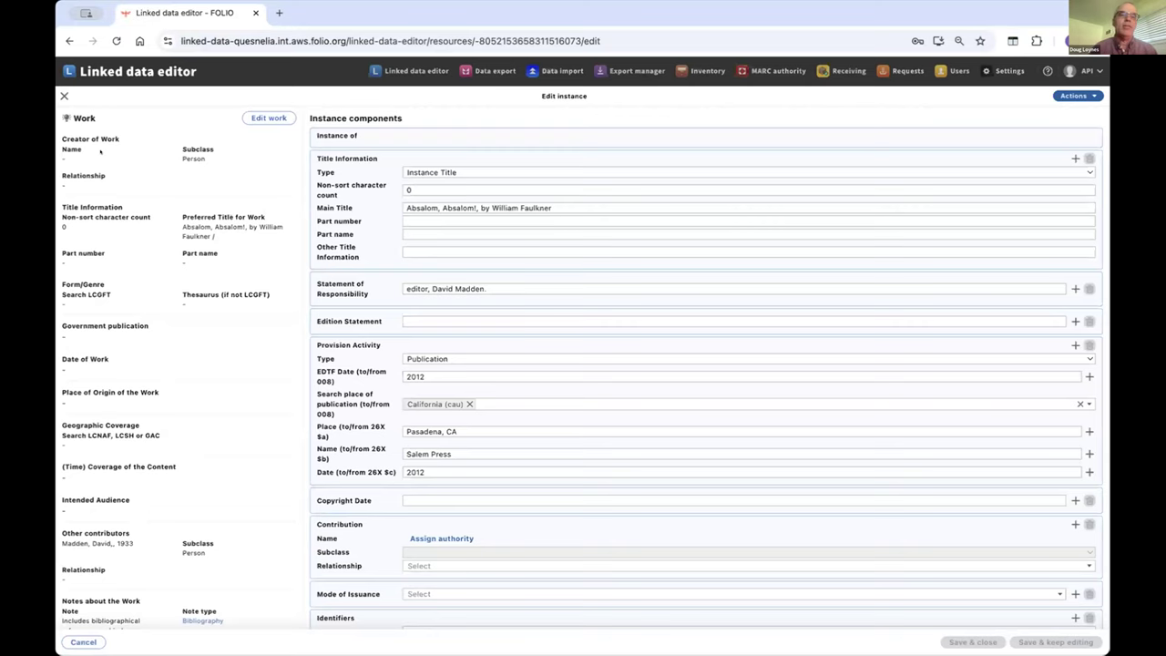
Open the Work's edit form and scroll through its components, with the instance summary alongside
{"action": "left_click", "coordinate": [264, 117]}
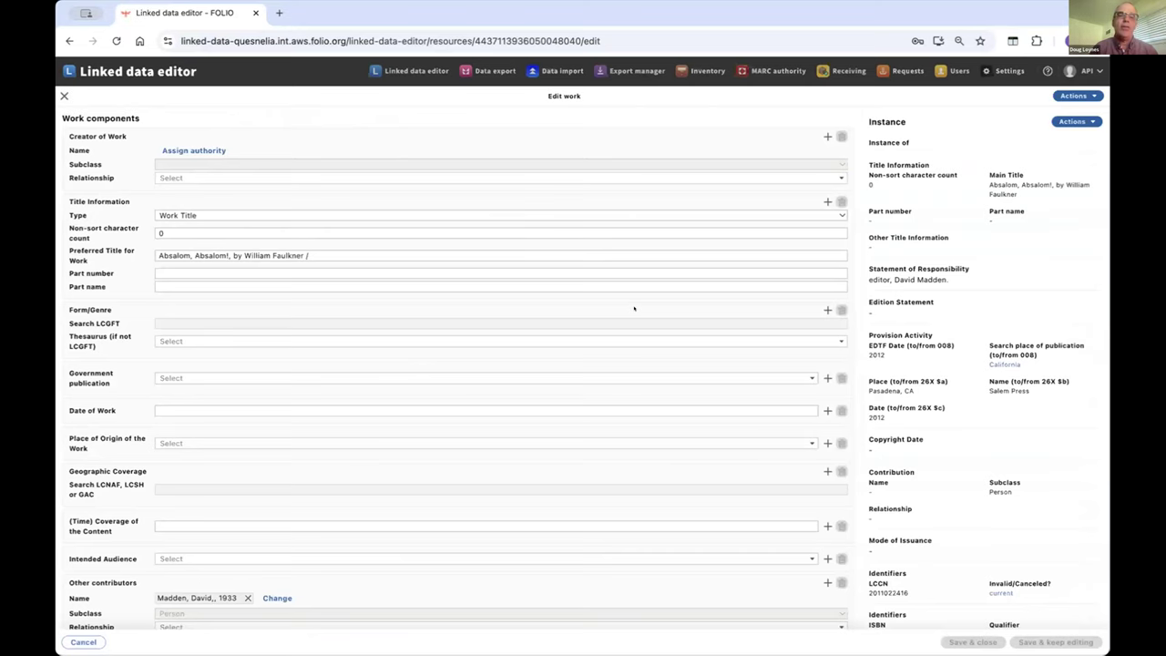
{"action": "scroll", "coordinate": [634, 308], "scroll_direction": "down", "scroll_amount": 20}
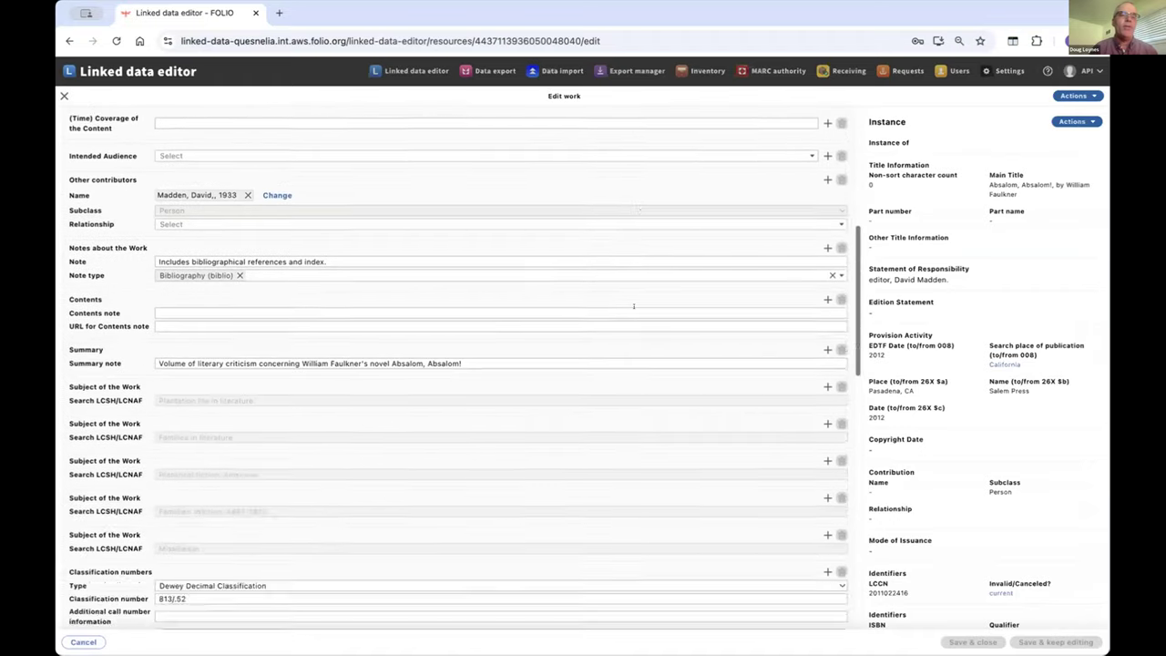
{"action": "scroll", "coordinate": [634, 308], "scroll_direction": "down", "scroll_amount": 5}
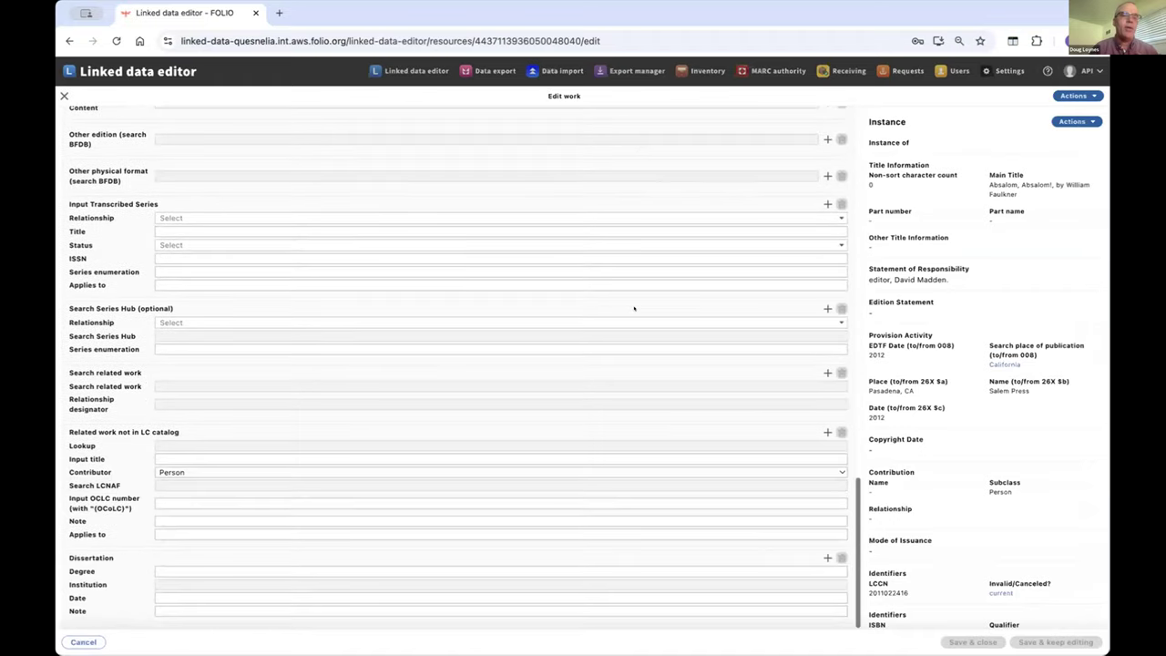
{"action": "scroll", "coordinate": [634, 308], "scroll_direction": "up", "scroll_amount": 15}
{"action": "scroll", "coordinate": [634, 308], "scroll_direction": "up", "scroll_amount": 3}
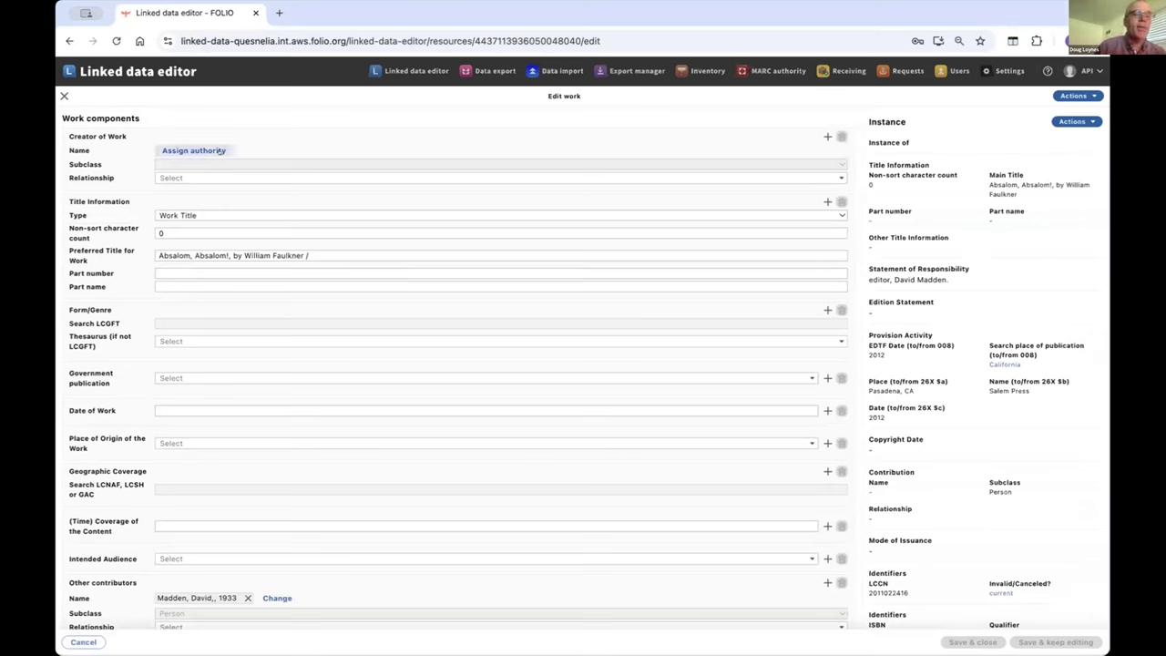
{"action": "left_click", "coordinate": [207, 151]}
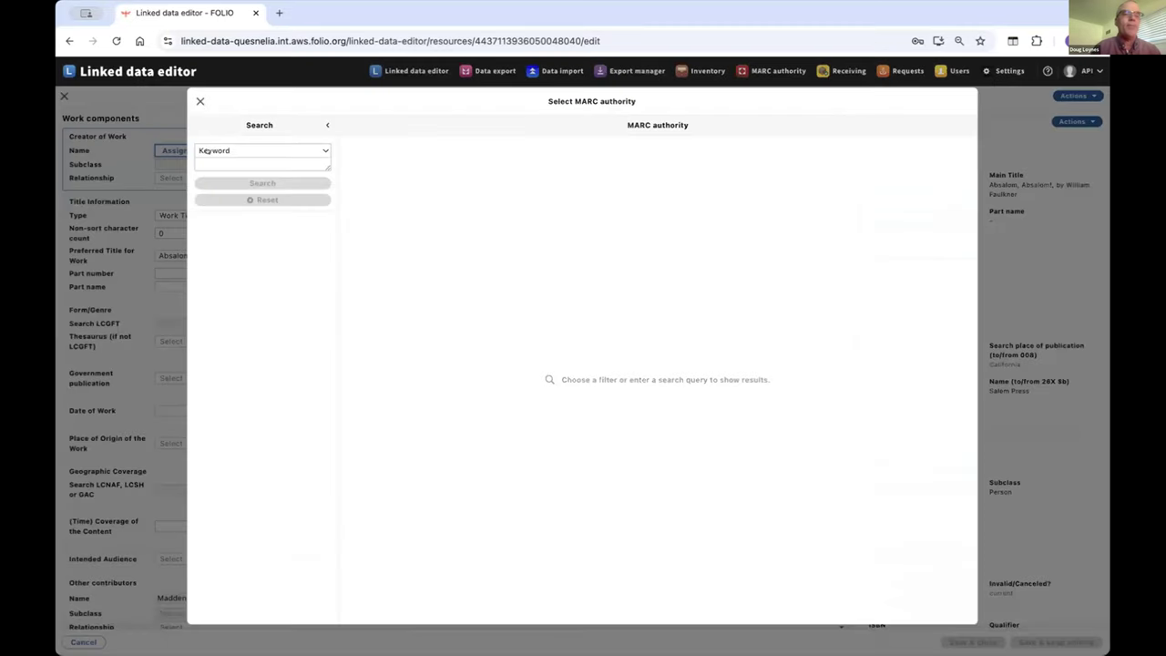
{"action": "left_click", "coordinate": [214, 160]}
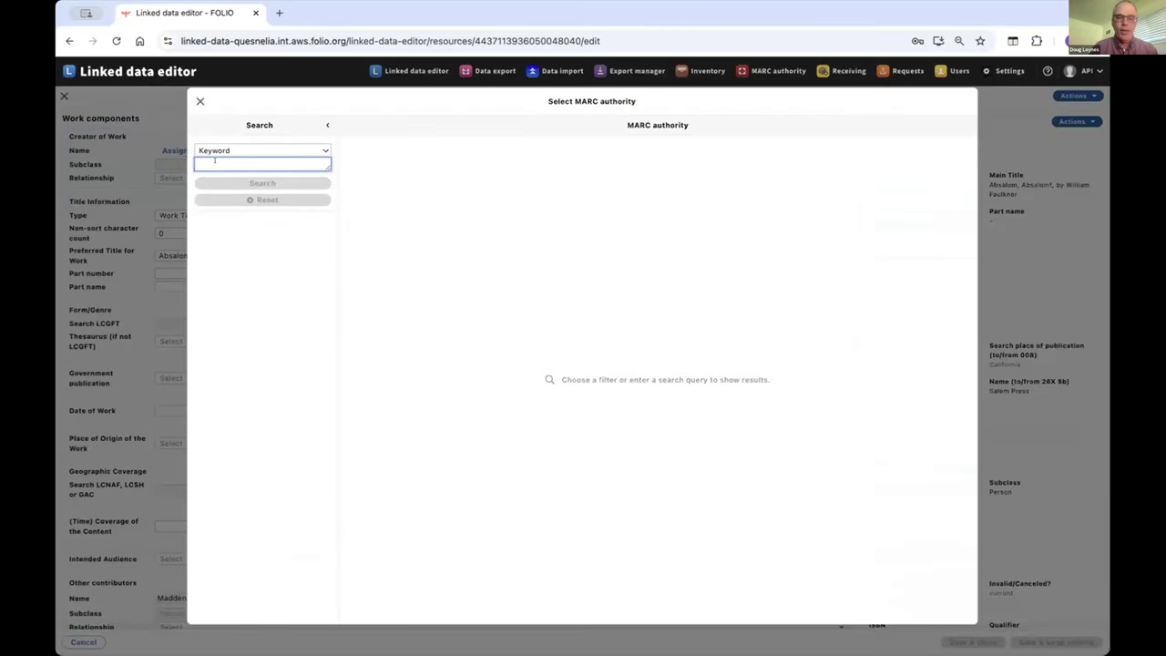
{"action": "type", "text": "faulkner"}
{"action": "left_click", "coordinate": [248, 176]}
{"action": "type", "text": "\""}
{"action": "left_click", "coordinate": [292, 186]}
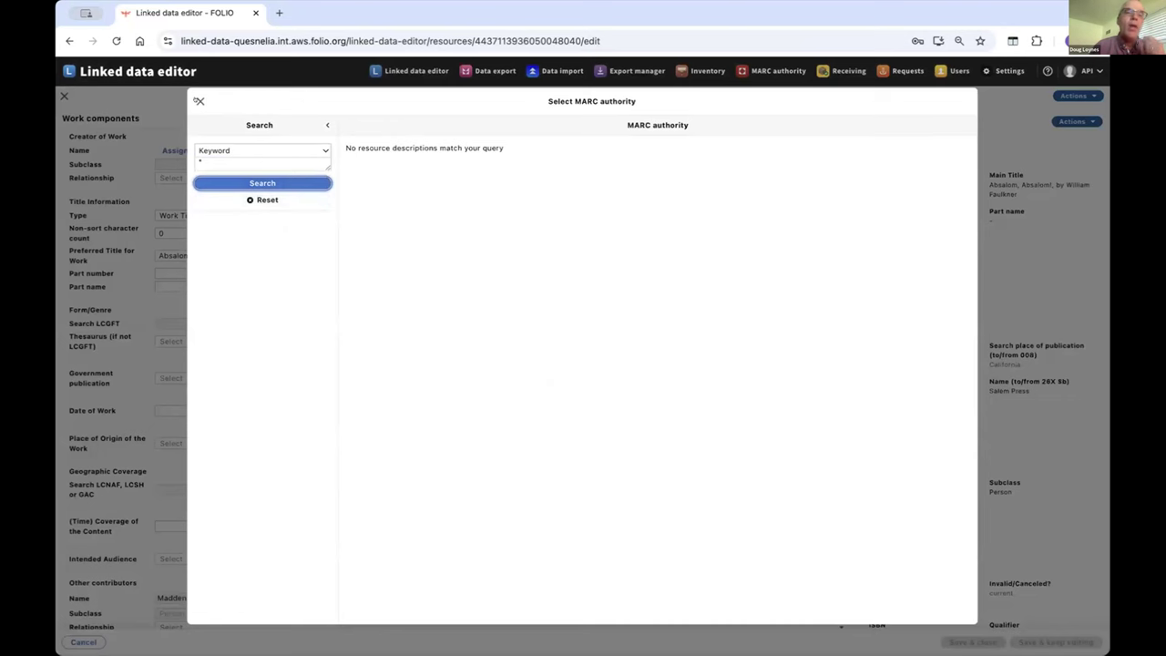
{"action": "left_click", "coordinate": [198, 101]}
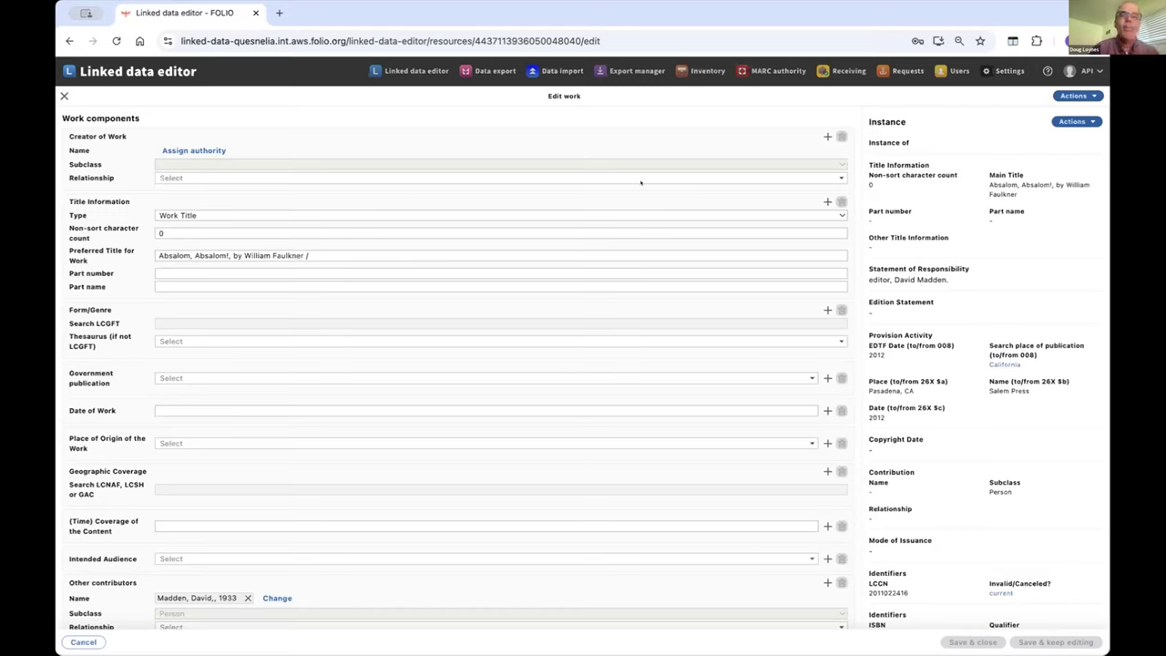
Try 'aut' in the Creator of Work relationship field, then dismiss the list without choosing a role
{"action": "left_click", "coordinate": [797, 171]}
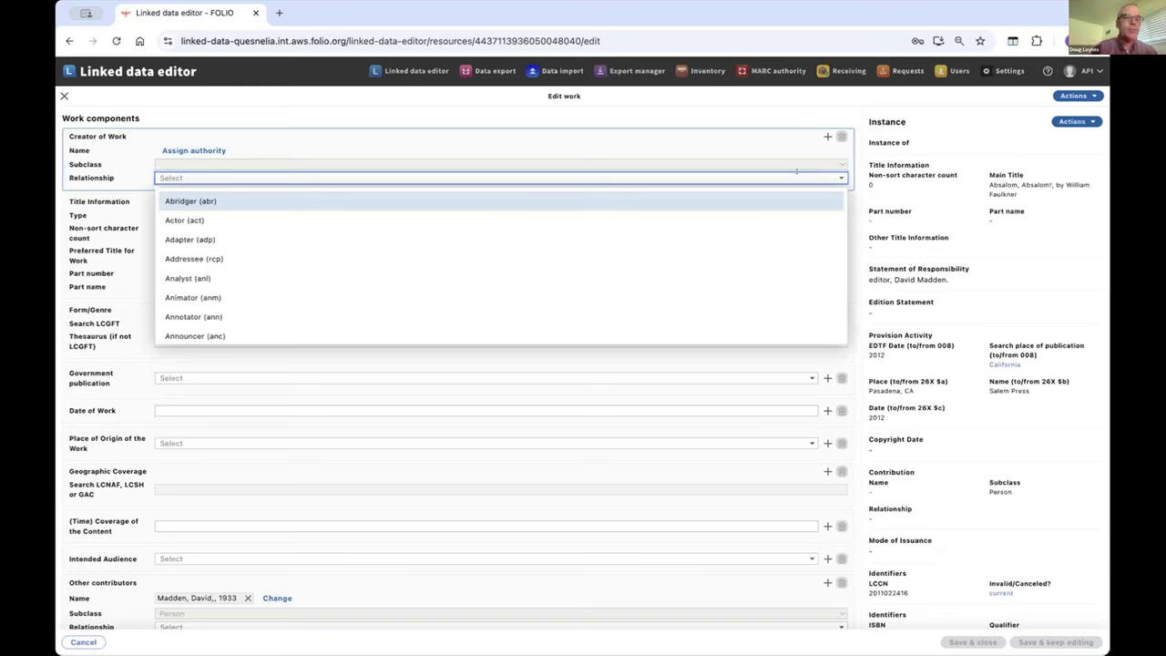
{"action": "type", "text": "au"}
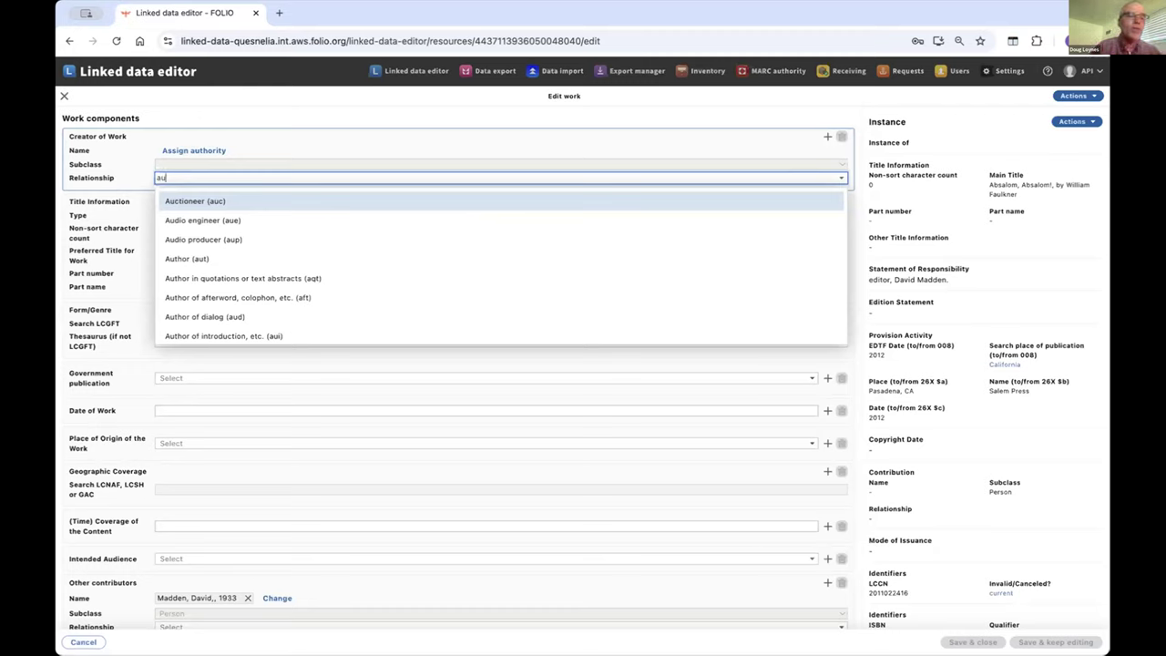
{"action": "type", "text": "t"}
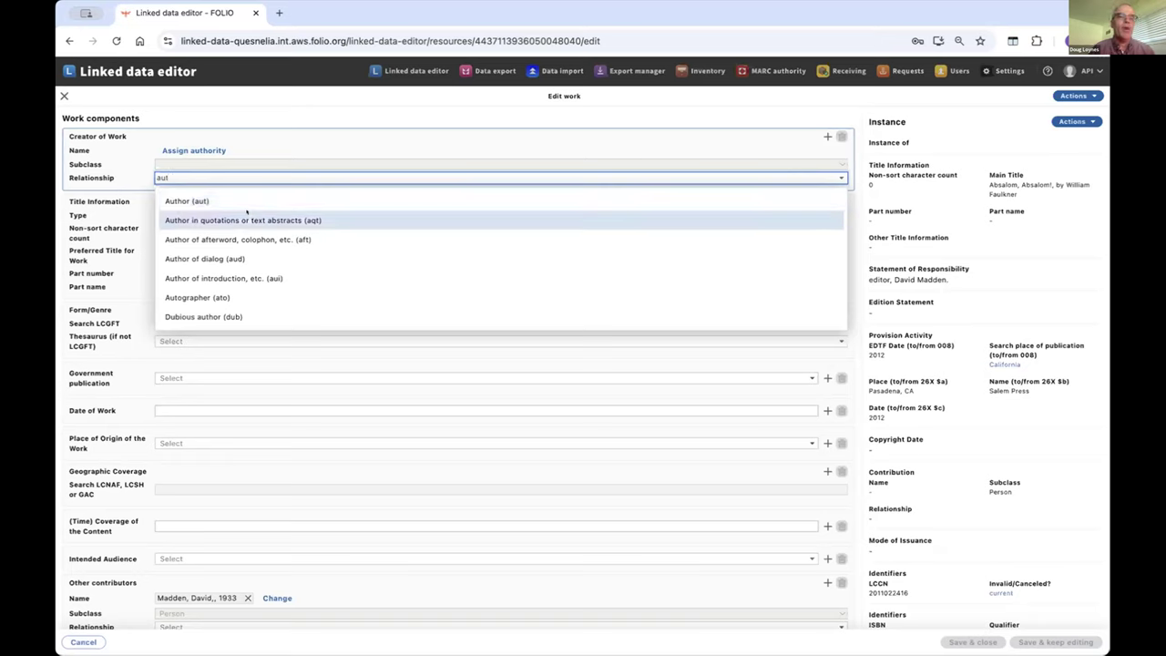
{"action": "left_click", "coordinate": [298, 133]}
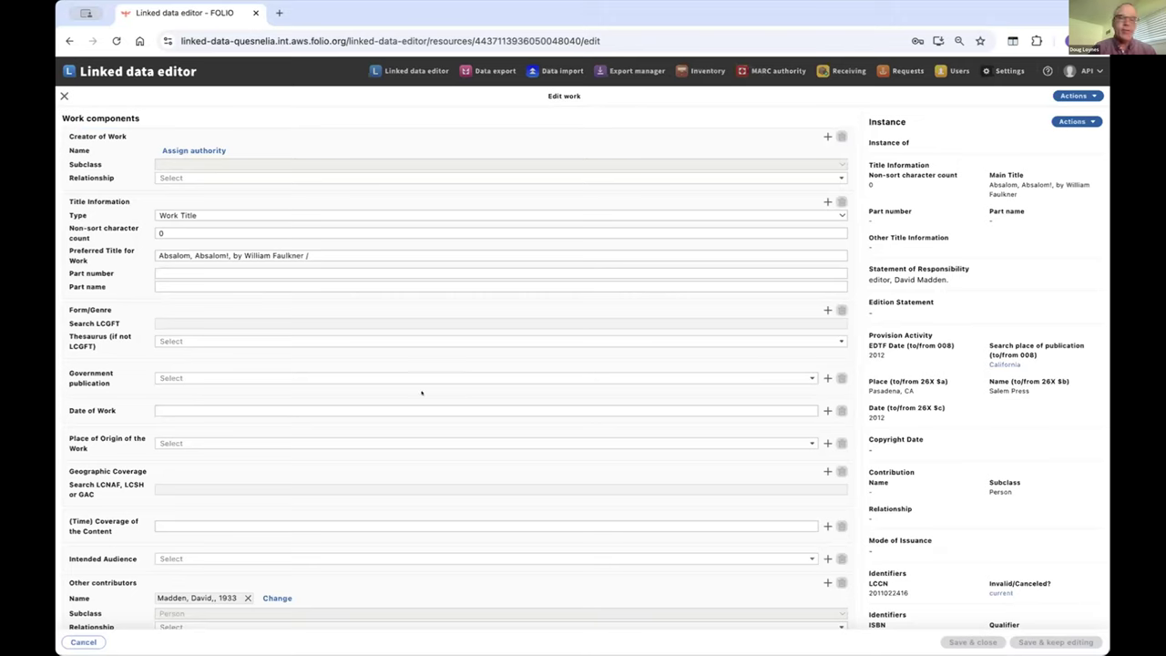
Edit the linked Absalom, Absalom! instance from its Actions menu, then show the edit form's Actions list
{"action": "left_click", "coordinate": [1077, 122]}
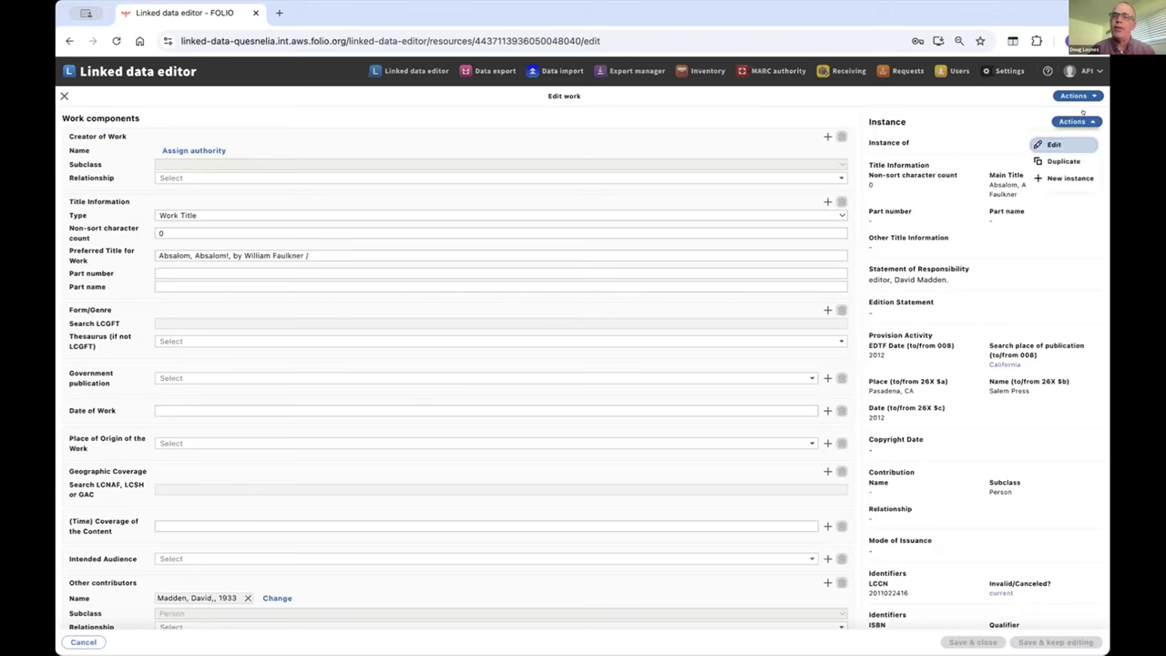
{"action": "left_click", "coordinate": [1054, 143]}
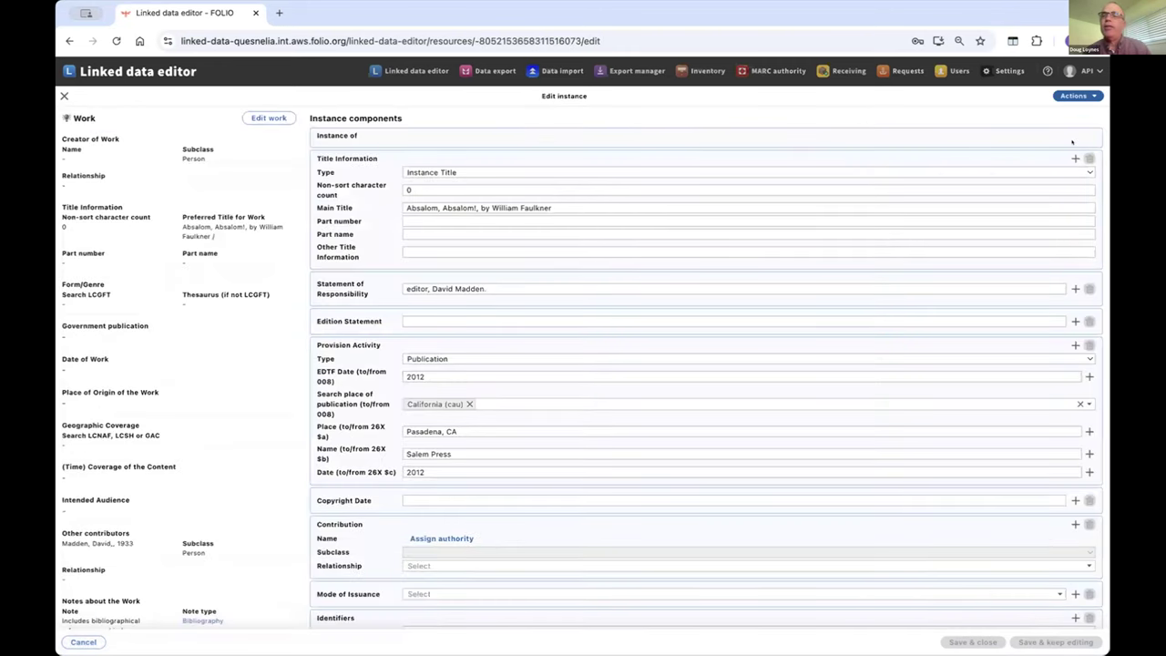
{"action": "left_click", "coordinate": [1085, 92]}
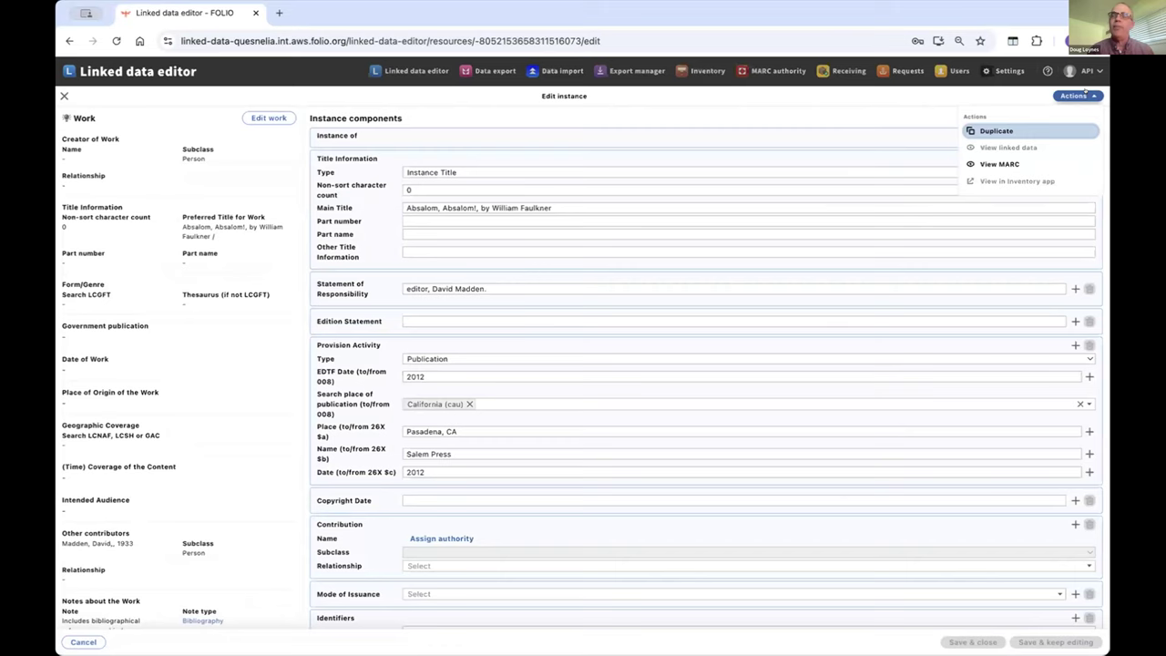
{"action": "left_click", "coordinate": [989, 164]}
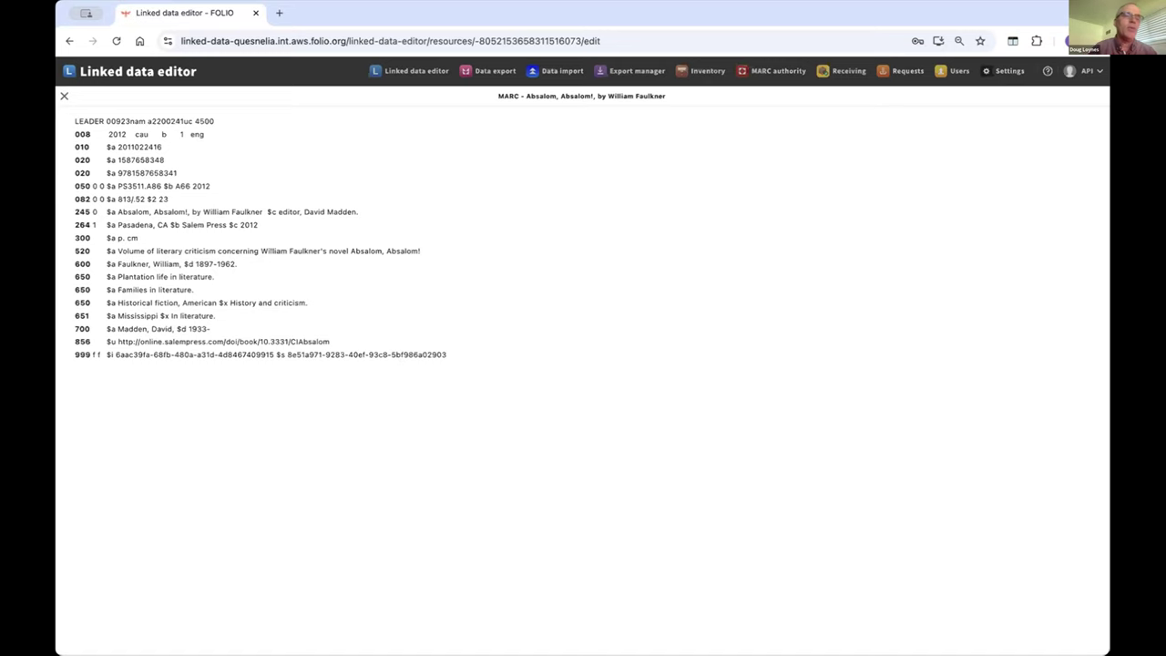
{"action": "left_click", "coordinate": [65, 96]}
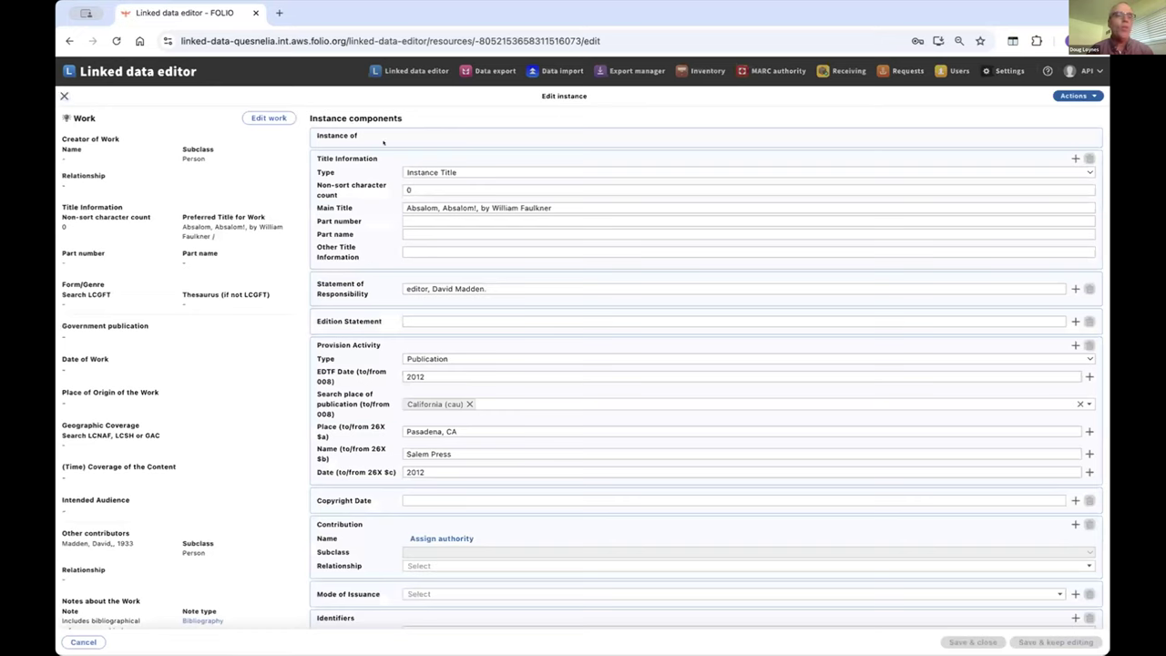
Close the instance editor, reset the absalom search, and discard an unsaved blank new Work form
{"action": "left_click", "coordinate": [64, 95]}
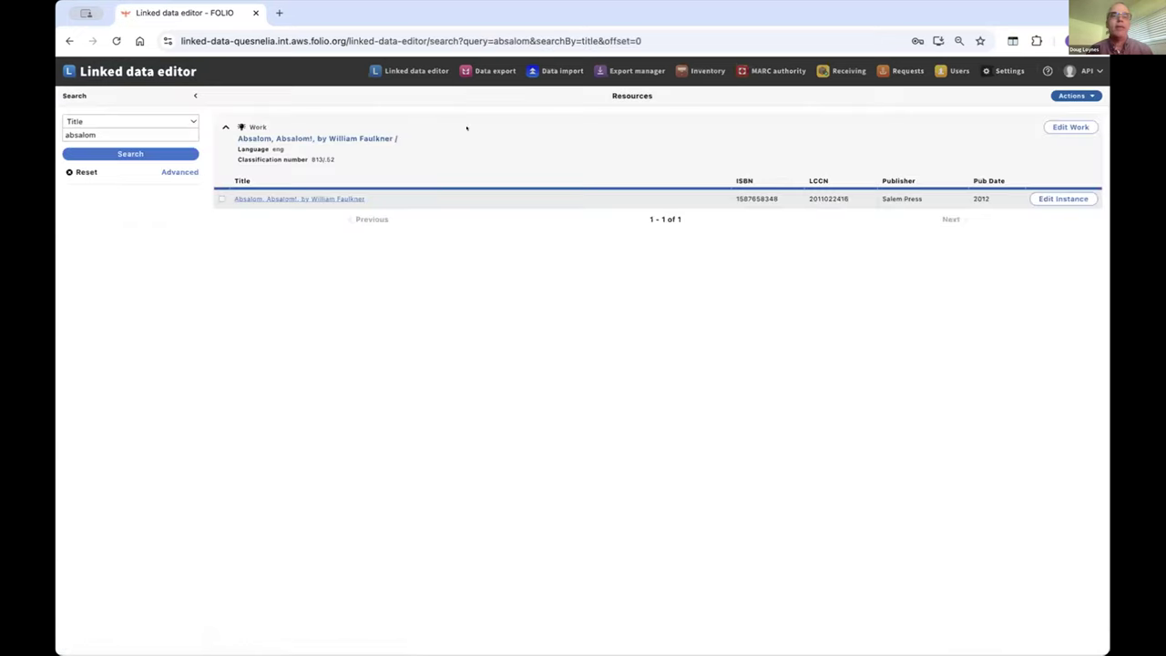
{"action": "left_click", "coordinate": [85, 171]}
{"action": "left_click", "coordinate": [1082, 95]}
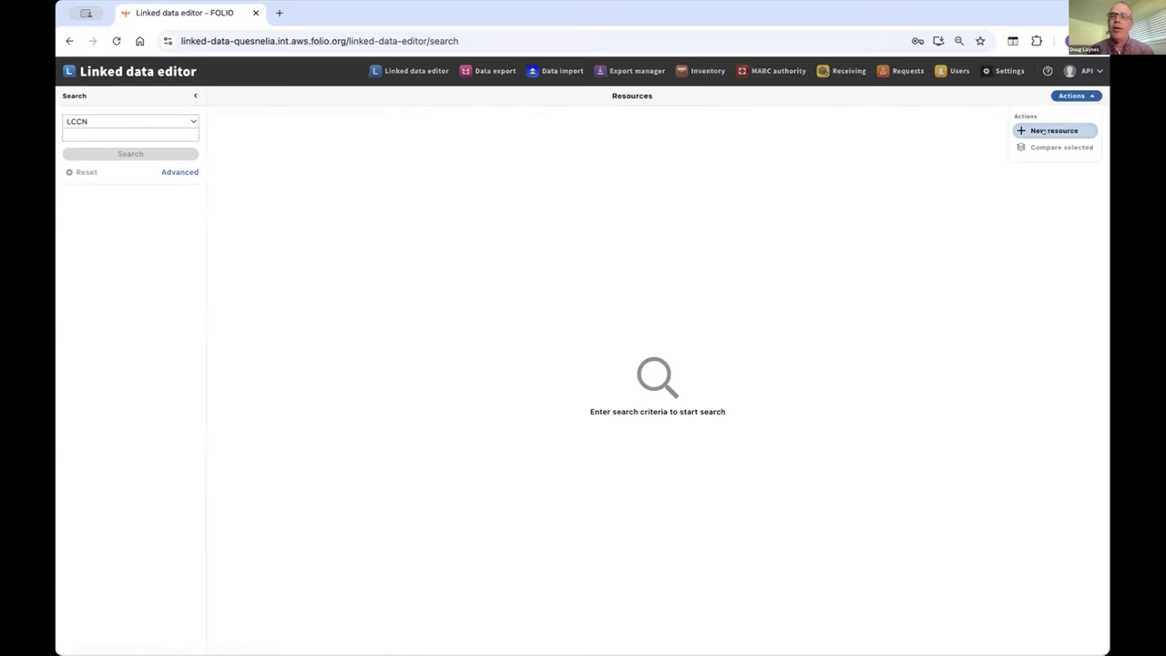
{"action": "left_click", "coordinate": [1044, 132]}
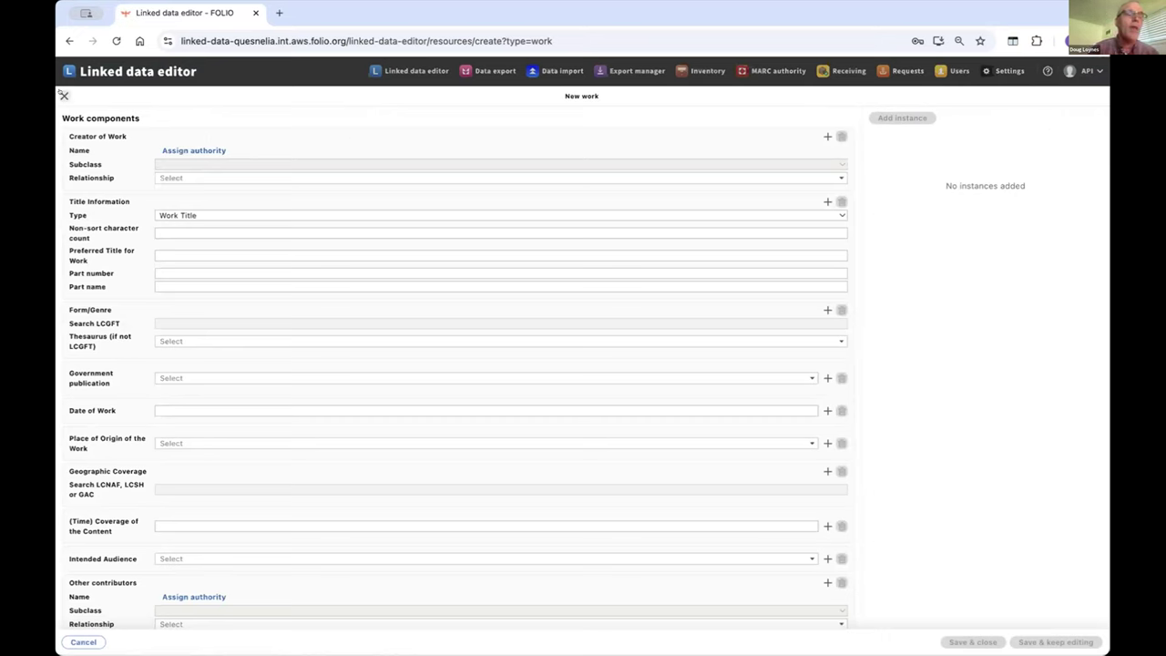
{"action": "left_click", "coordinate": [63, 95]}
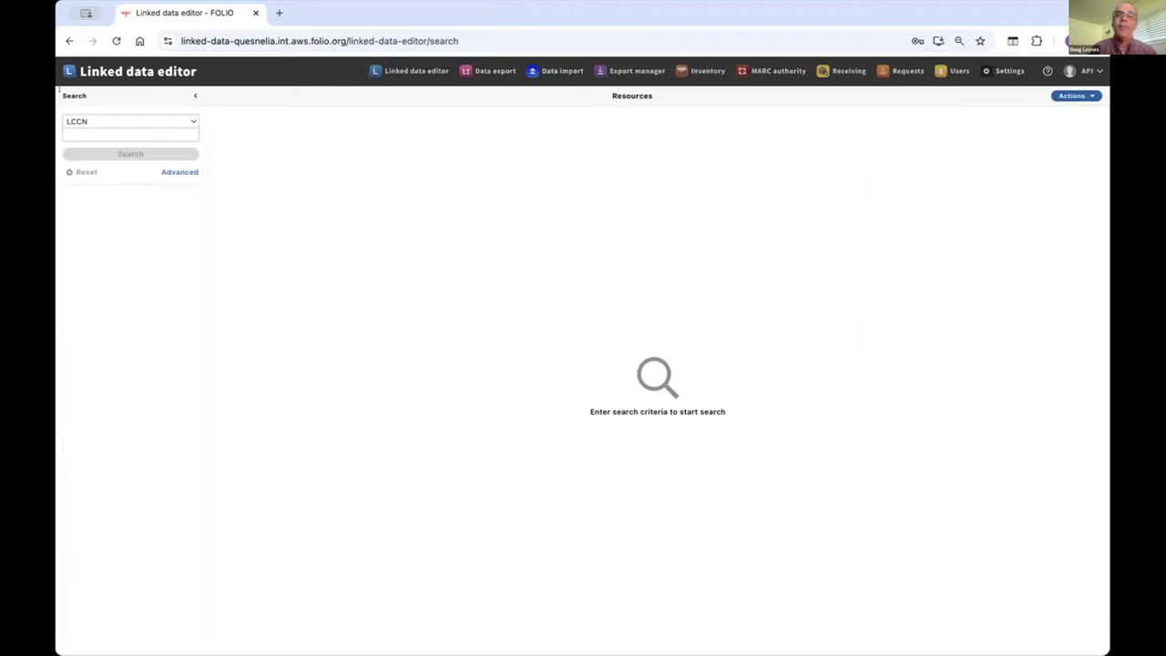
In Inventory, limit Source to LINKED_DATA and keyword-search 'absalom', finding one record
{"action": "left_click", "coordinate": [698, 72]}
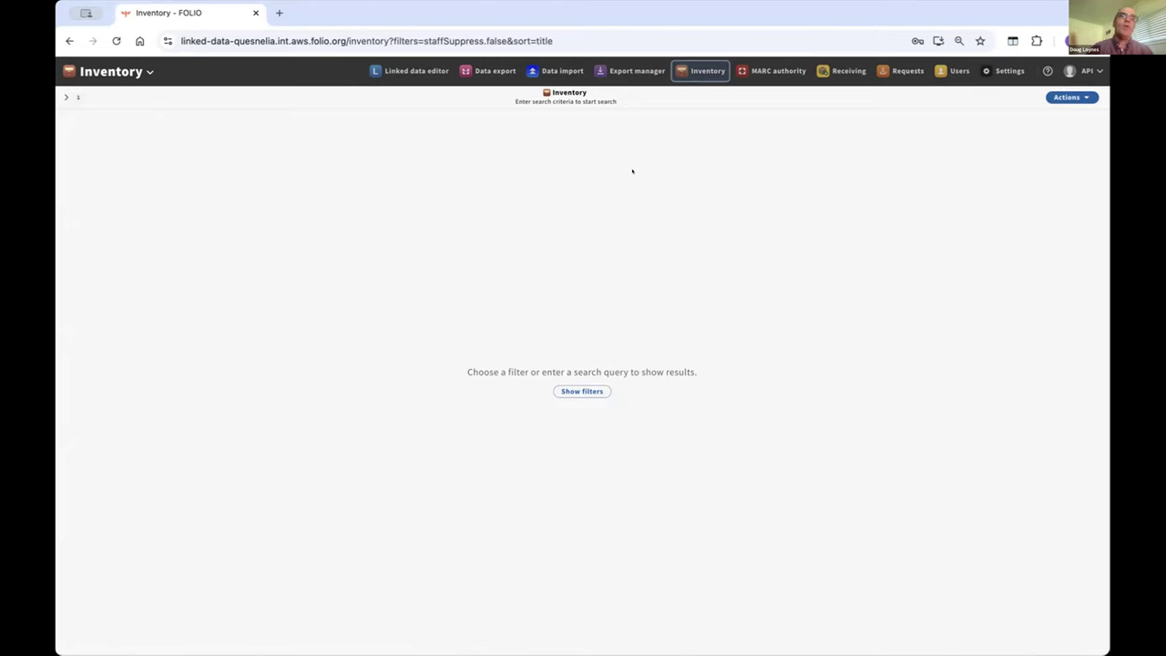
{"action": "left_click", "coordinate": [65, 97]}
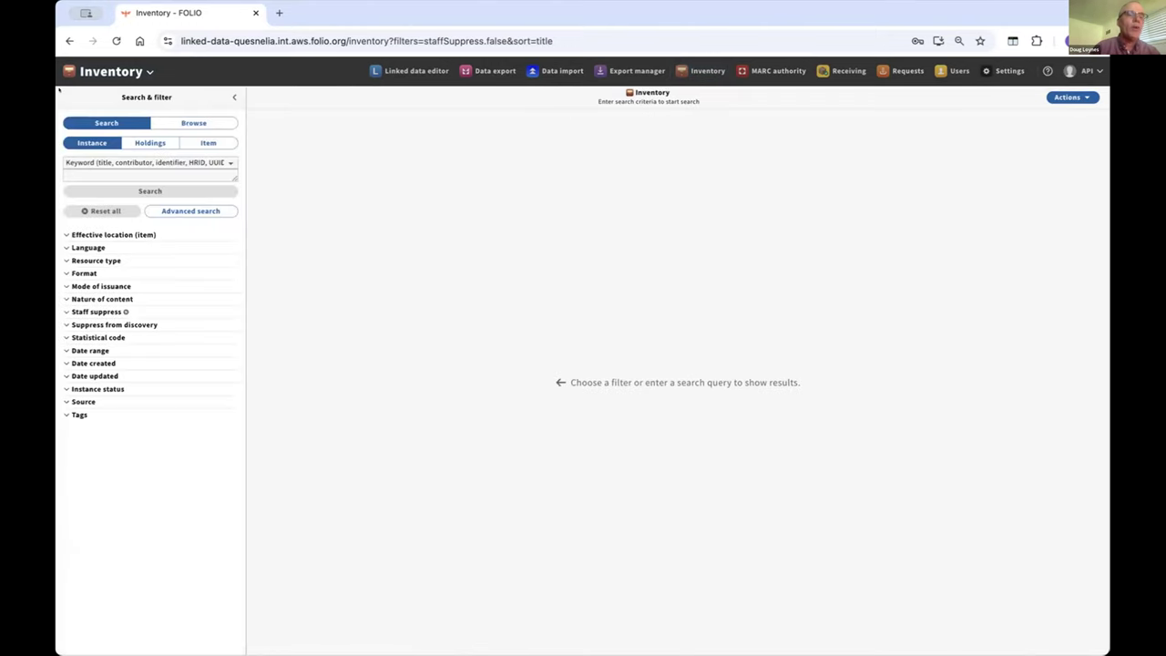
{"action": "left_click", "coordinate": [87, 401]}
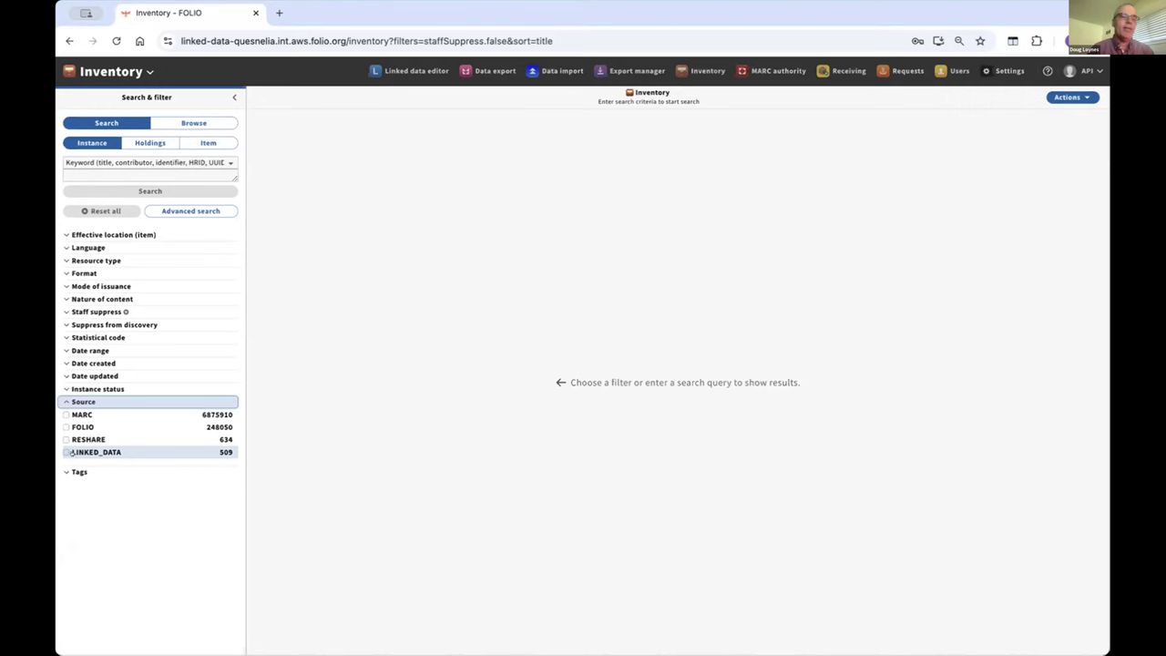
{"action": "left_click", "coordinate": [72, 451]}
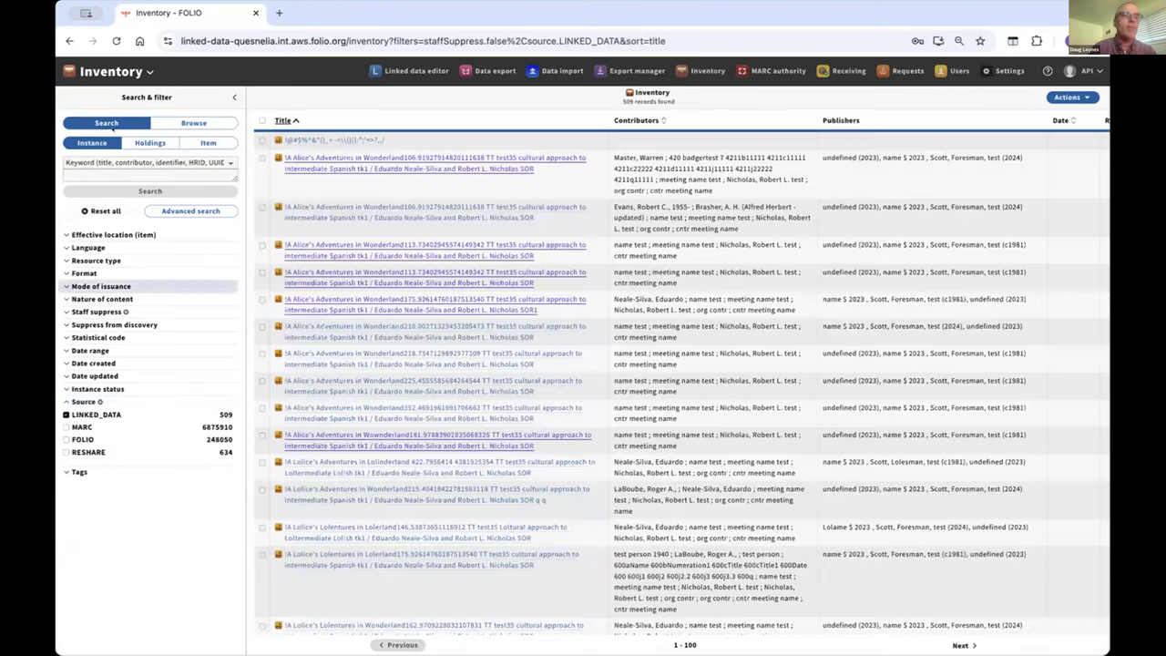
{"action": "left_click", "coordinate": [137, 174]}
{"action": "type", "text": "absalom"}
{"action": "key", "text": "Return"}
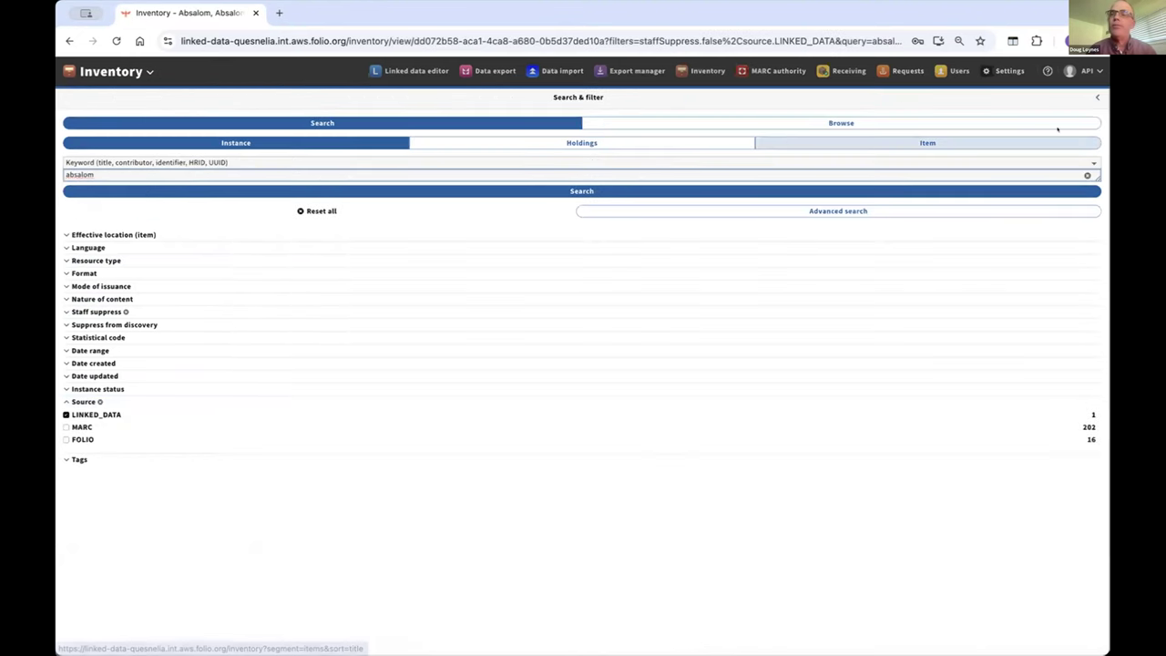
Send the found instance to the Linked data editor, then close the editor after its loading error
{"action": "left_click", "coordinate": [1097, 97]}
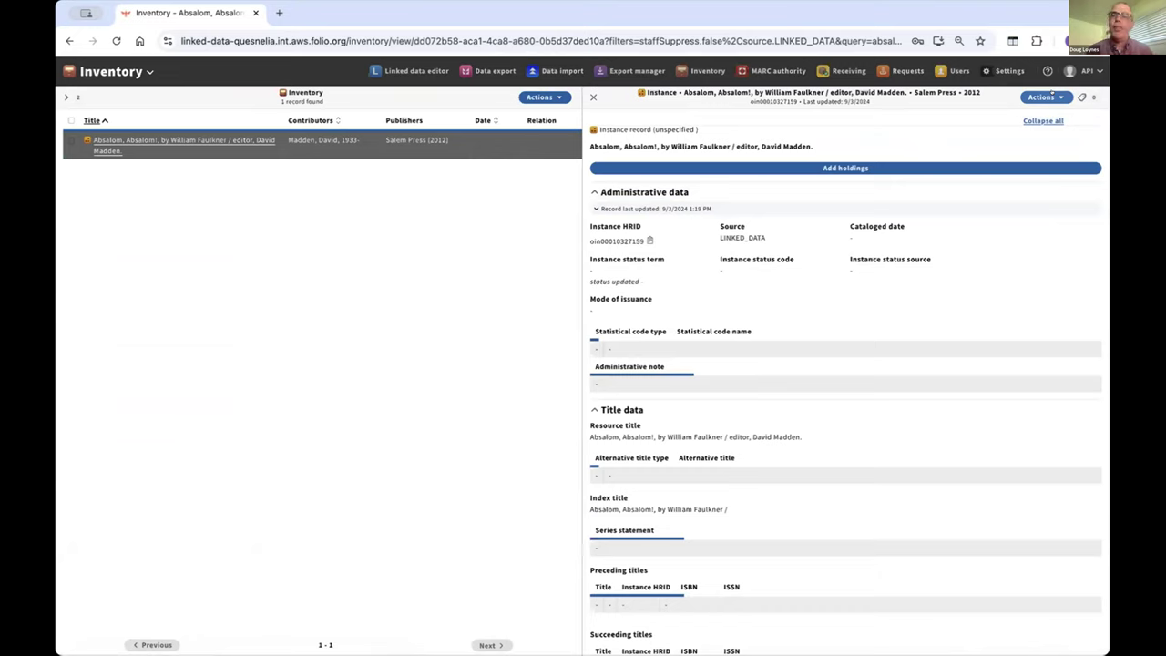
{"action": "left_click", "coordinate": [1052, 95]}
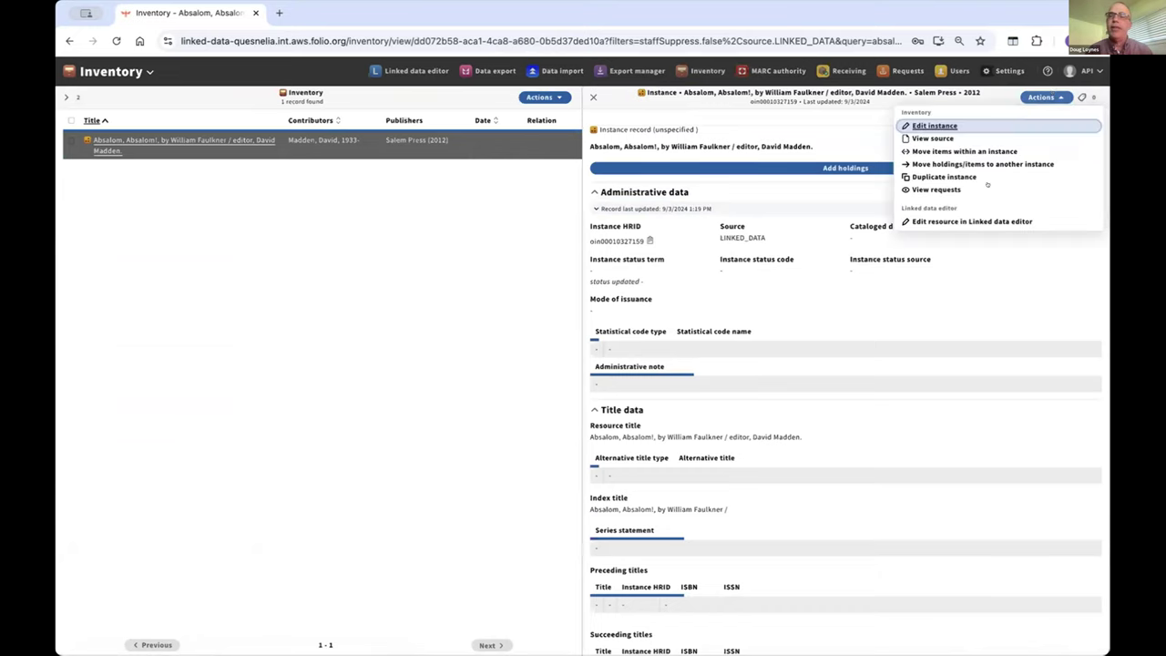
{"action": "left_click", "coordinate": [975, 220]}
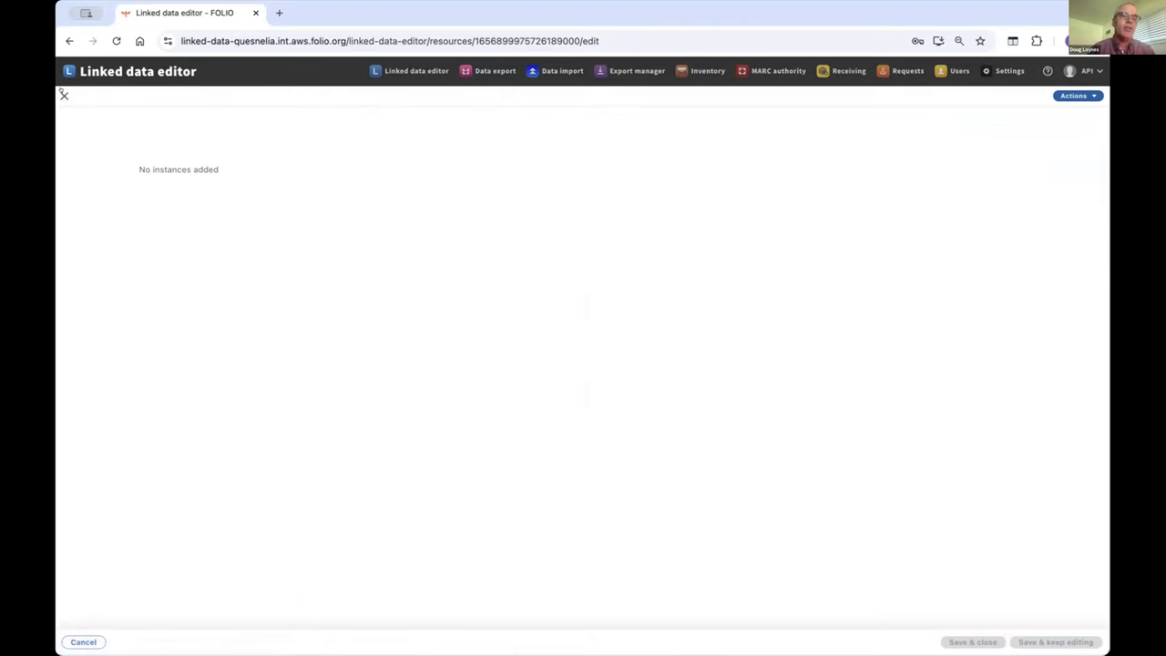
{"action": "left_click", "coordinate": [64, 94]}
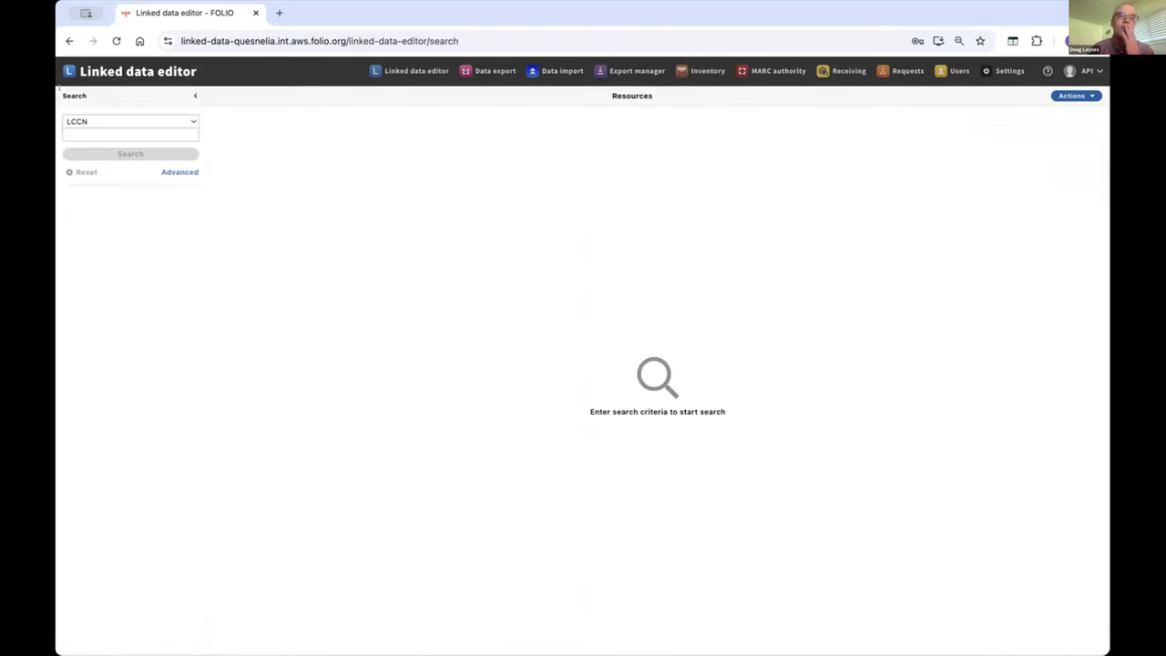